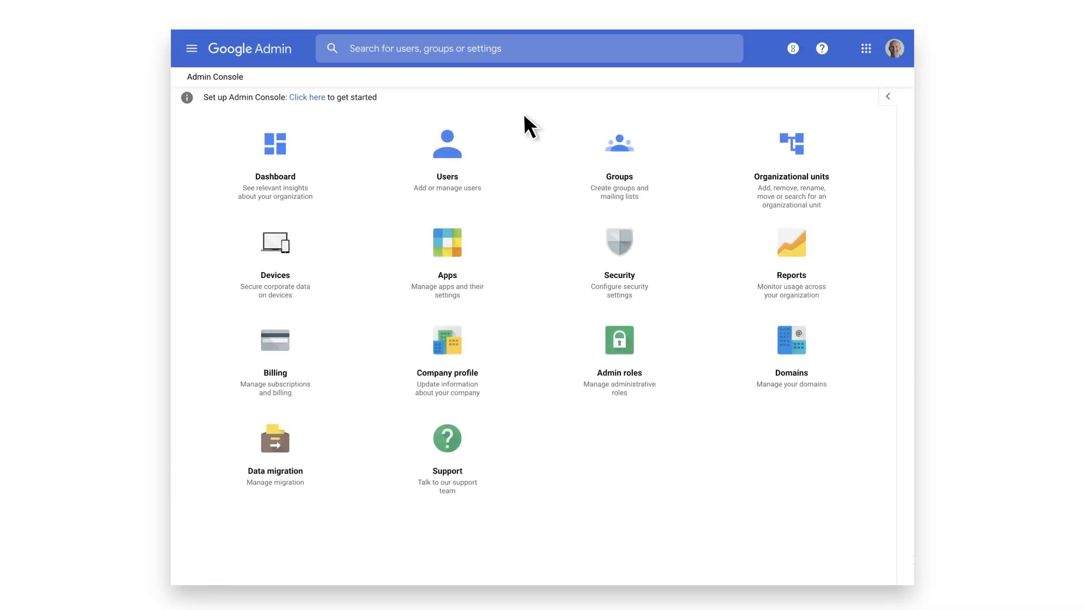
click(472, 143)
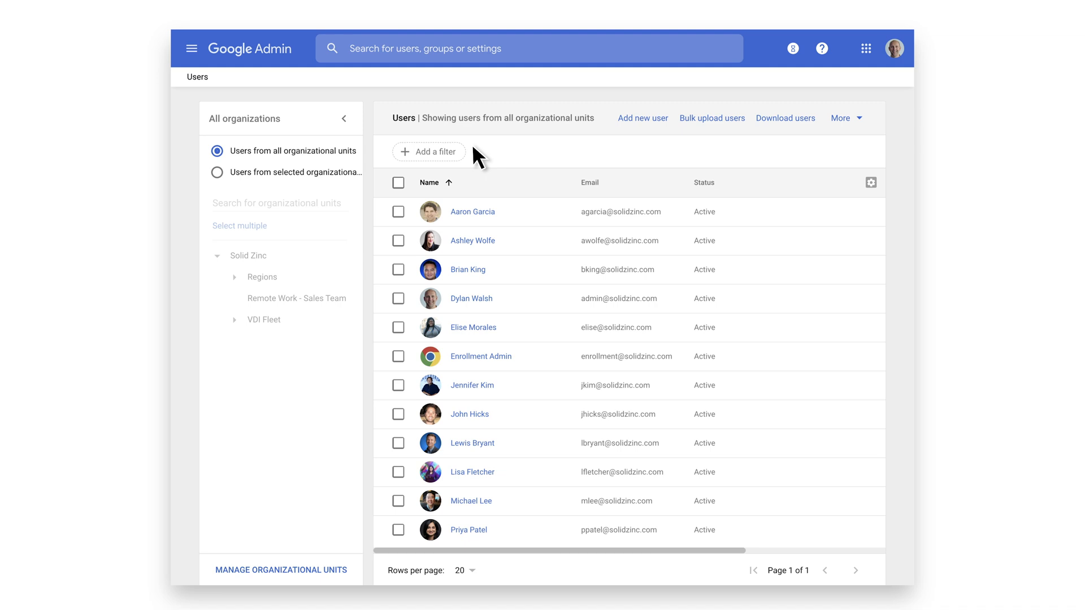
mouse_move(481, 328)
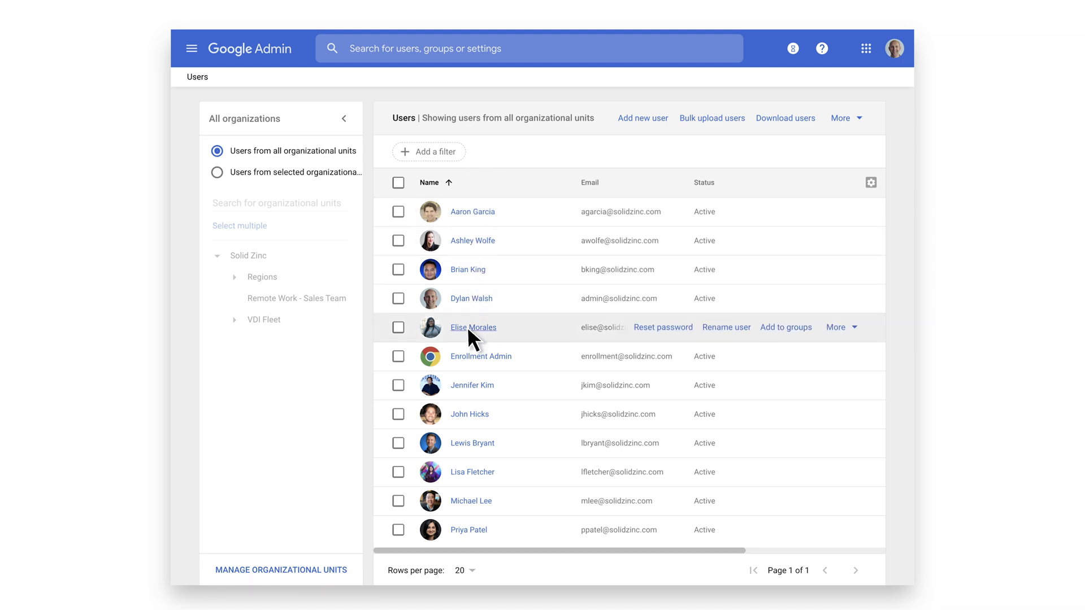
click(467, 327)
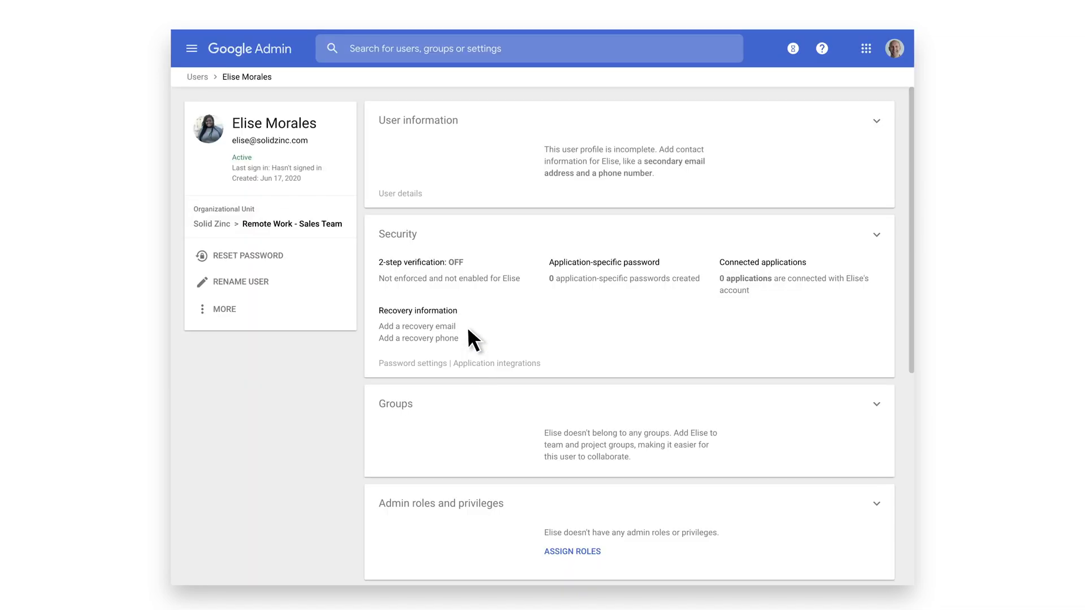
drag(913, 248, 912, 354)
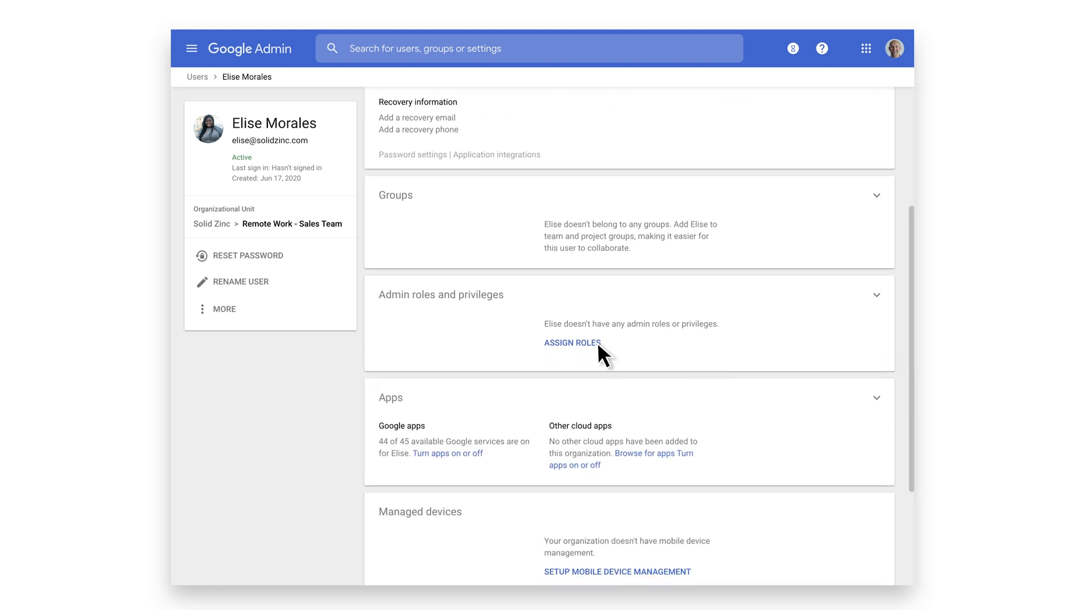
Step: Begin assigning roles and switch Chrome Admins to Assigned for the user
click(591, 342)
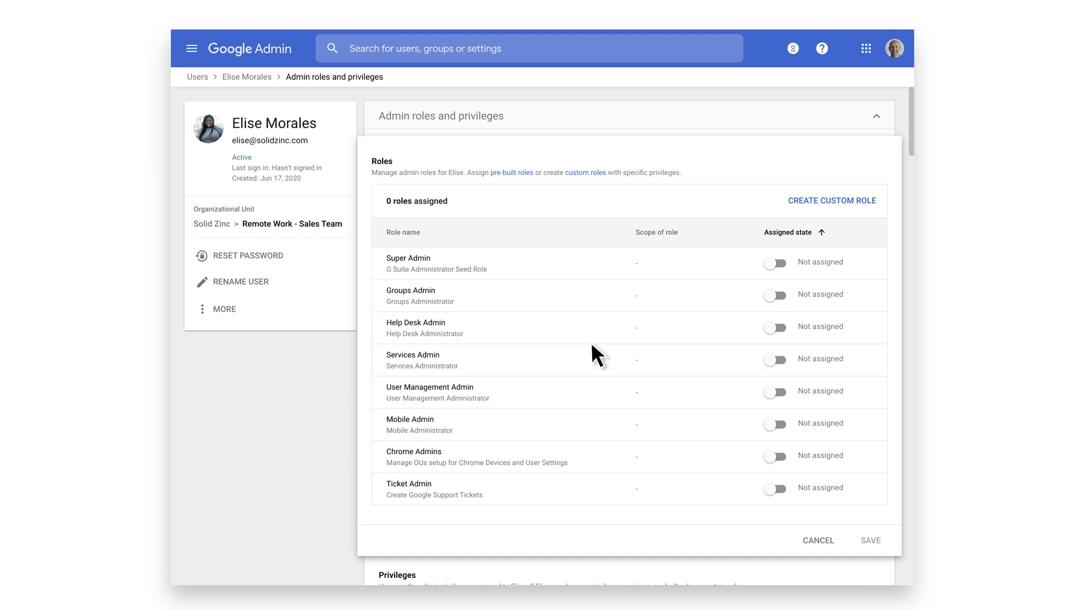
click(773, 457)
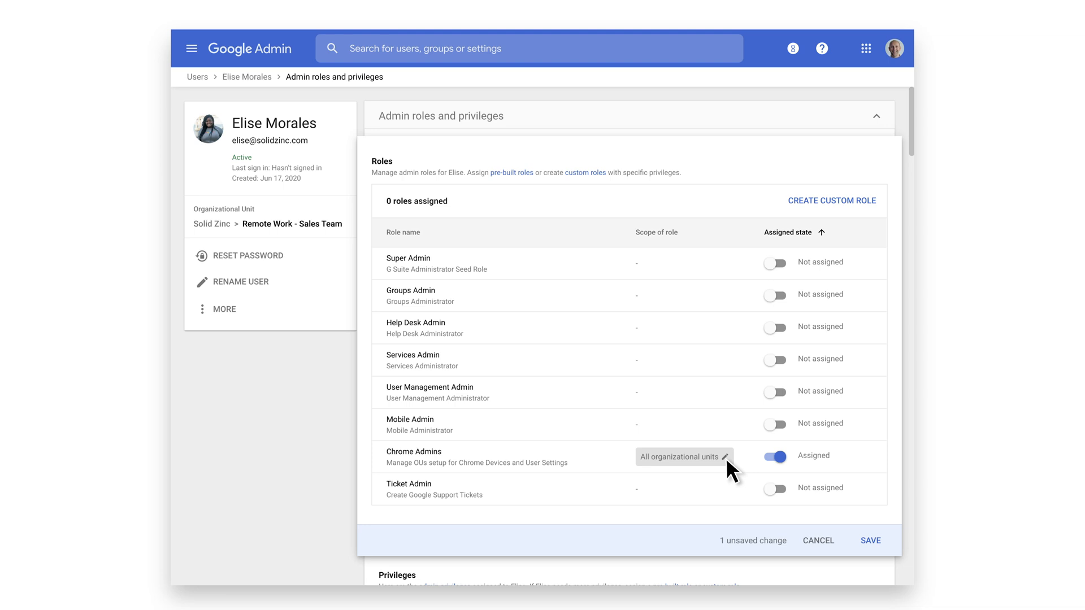
Step: Scope Chrome Admins to Northeast, SouthEast, Southwest, Remote Work - Sales Team and VDI Fleet only
click(725, 457)
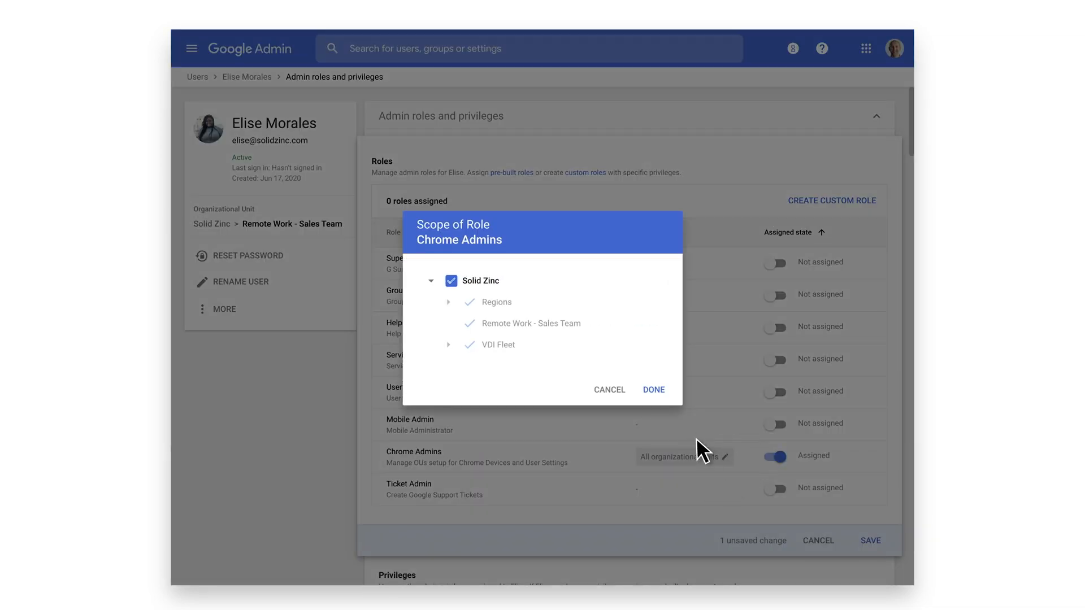
click(451, 281)
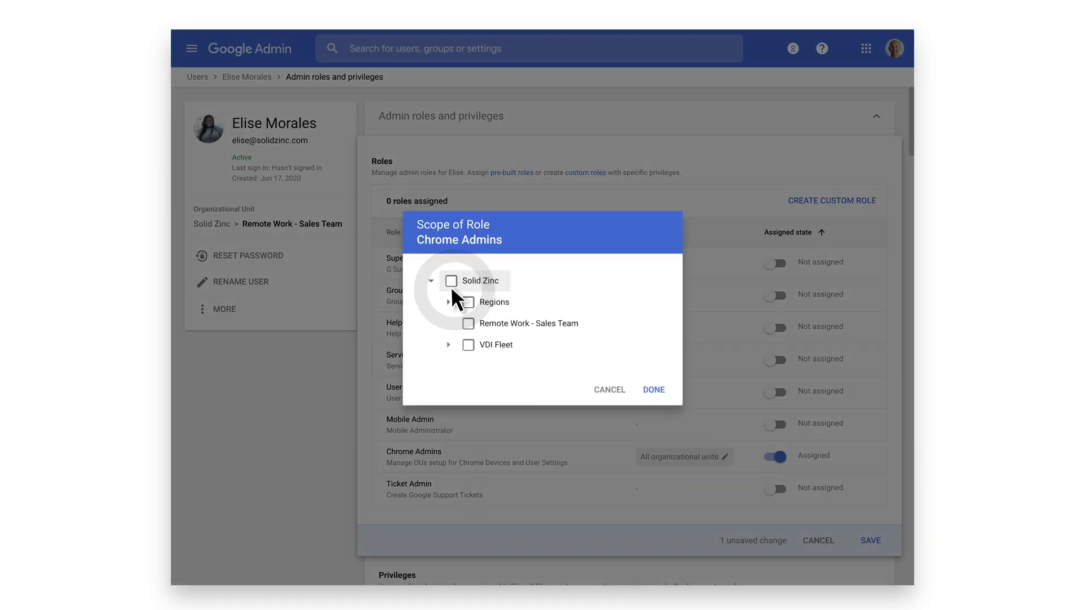
click(448, 303)
click(485, 291)
click(485, 334)
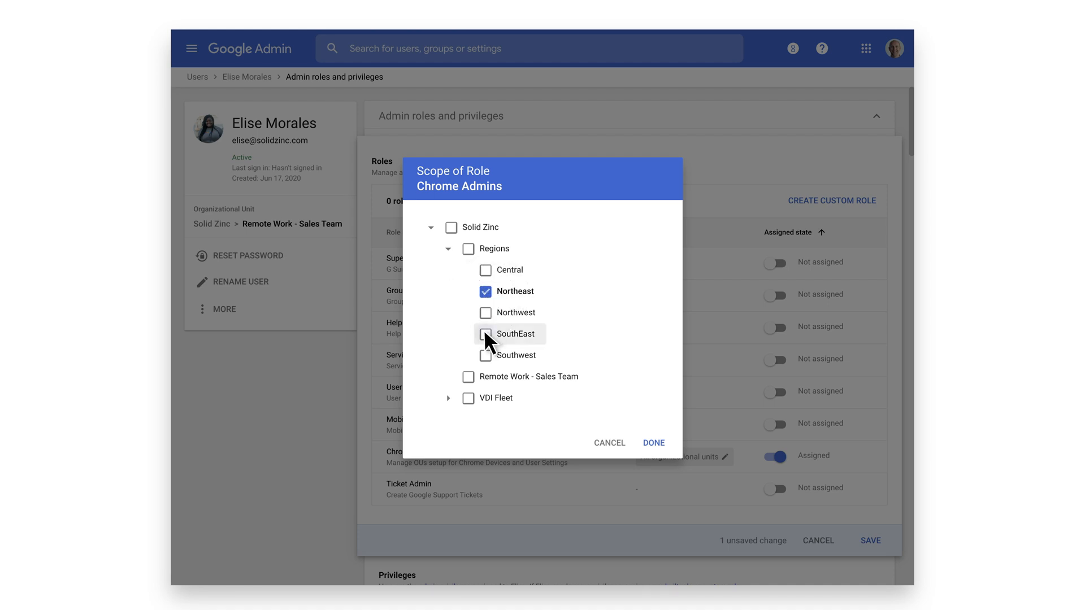
click(485, 355)
click(468, 376)
click(468, 398)
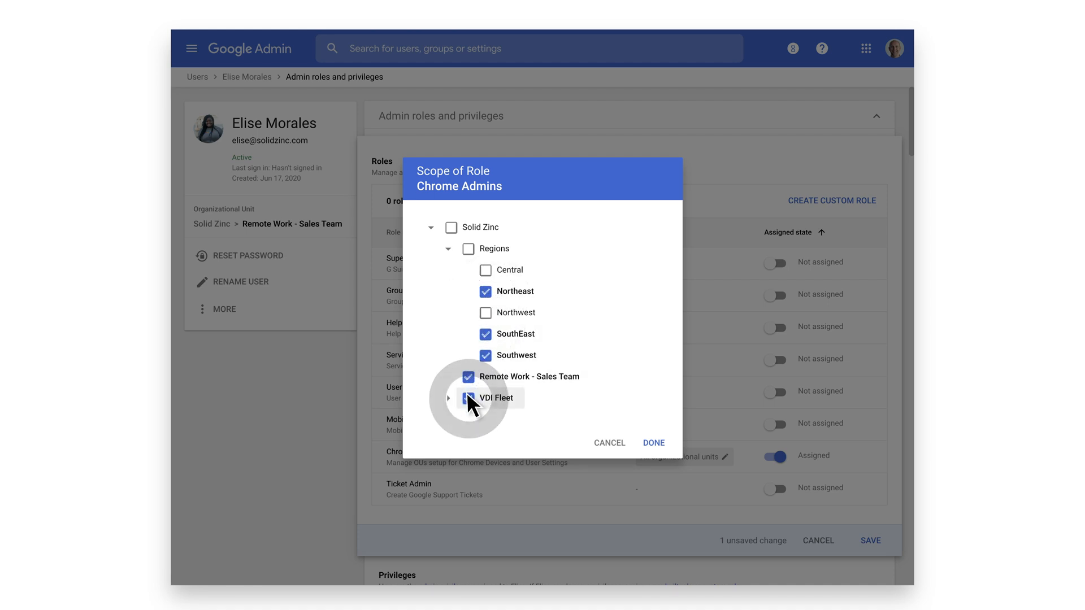
click(654, 443)
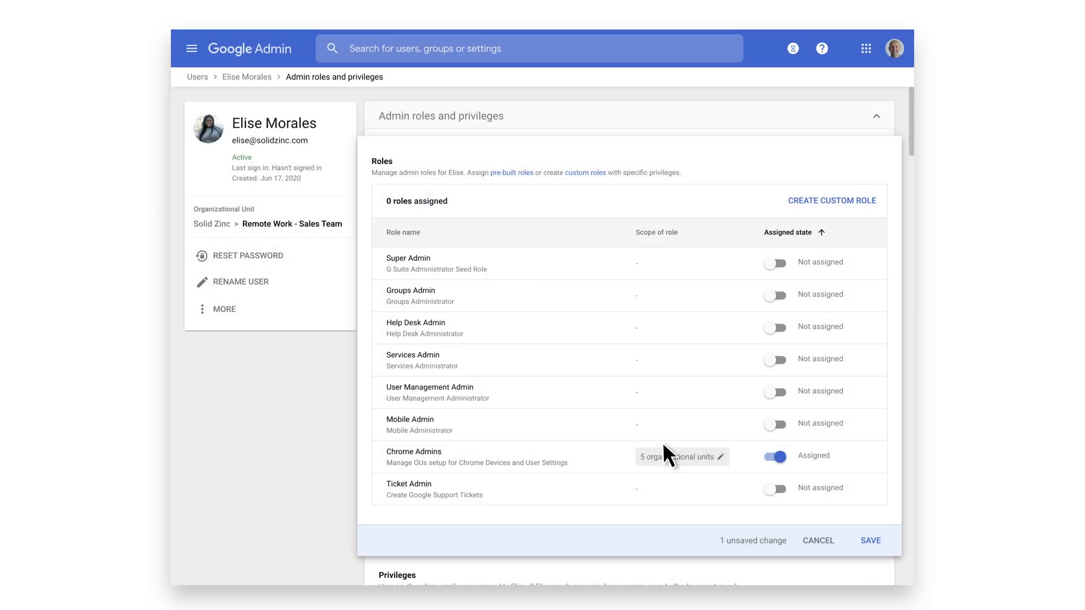
Step: Switch the Ticket Admin role to Assigned across all organizational units
click(769, 486)
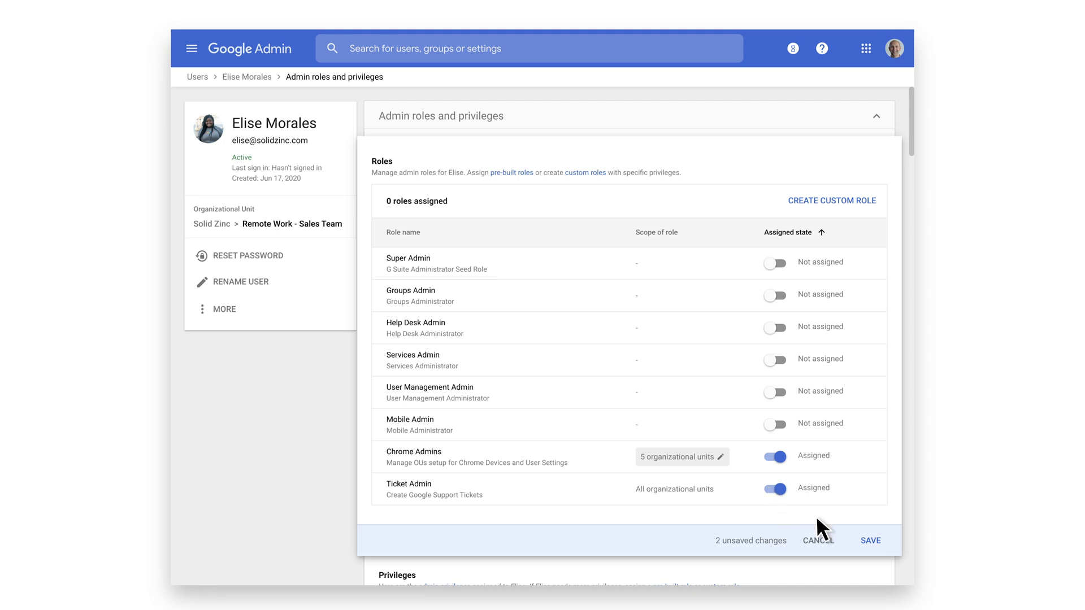
Step: Save the Chrome Admins and Ticket Admin role assignments for the user
click(872, 542)
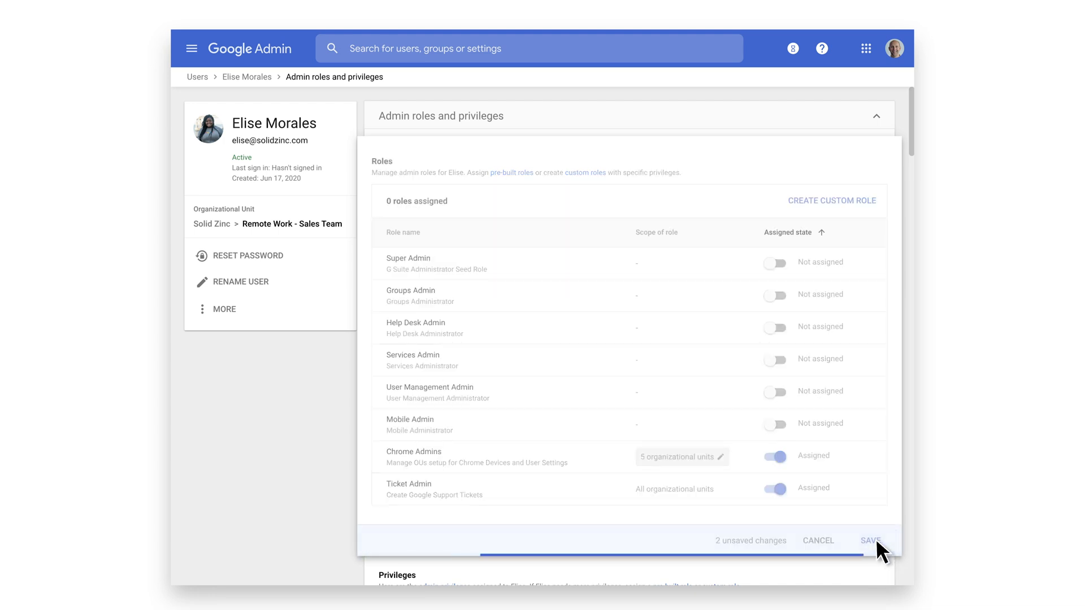